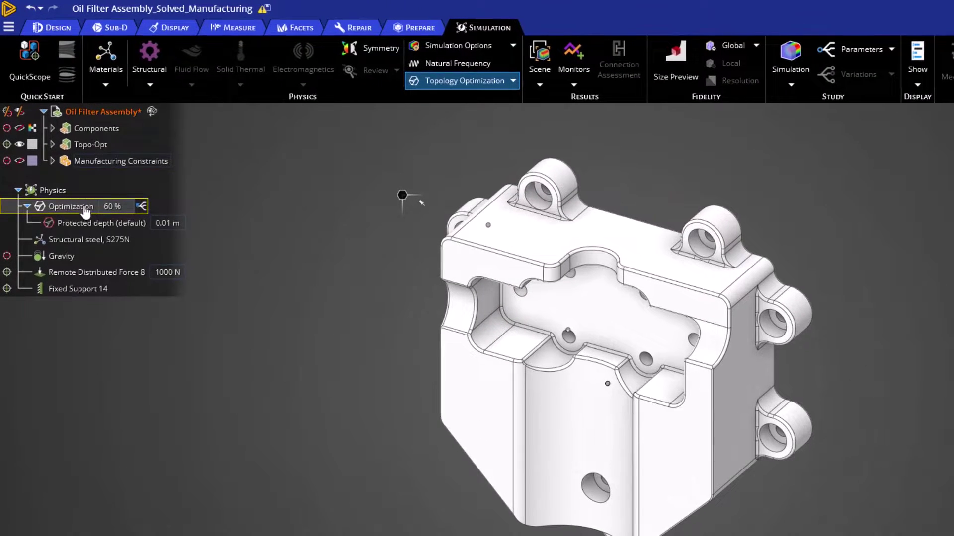
- Edit the Optimization item and list the objectives, currently Maximize stiffness with 60% volume reduction
{"action": "right_click", "coordinate": [85, 212]}
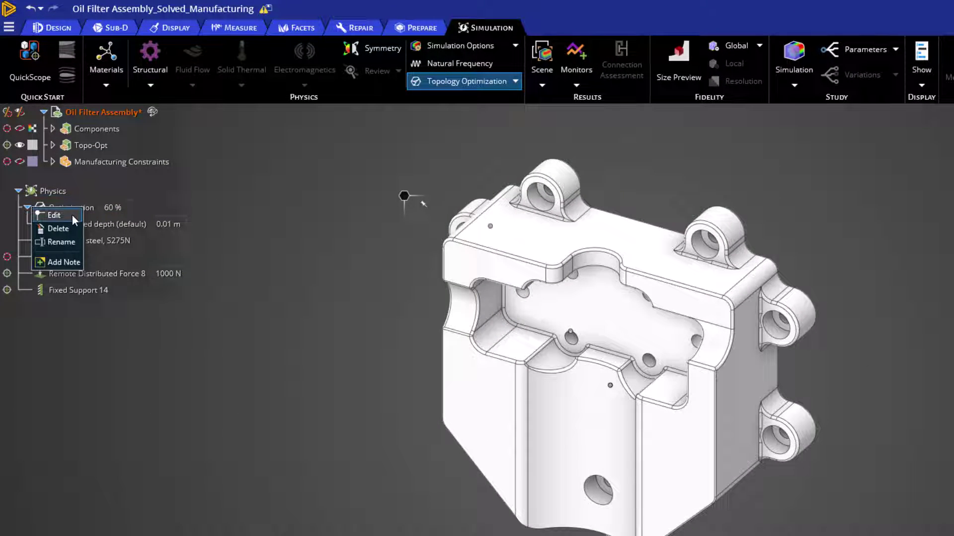
{"action": "left_click", "coordinate": [72, 216]}
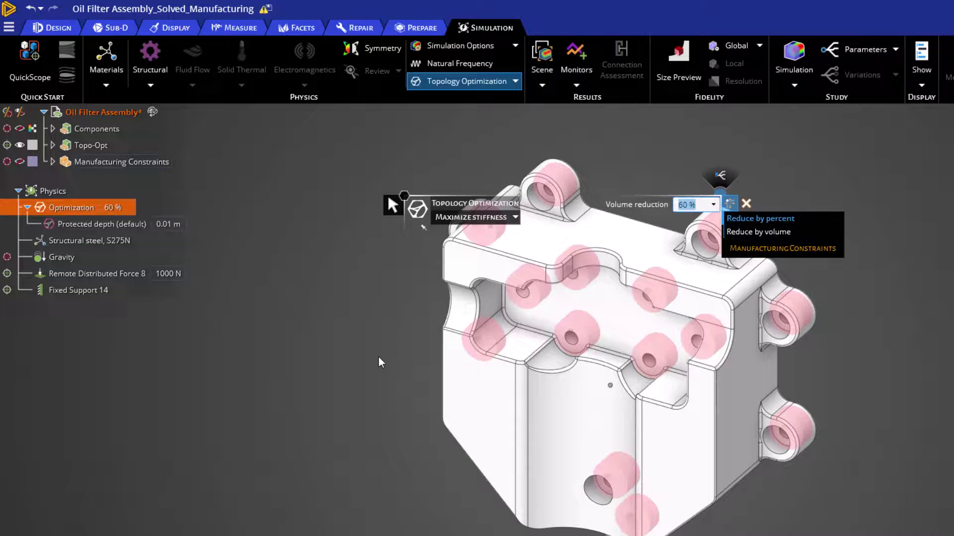
{"action": "key", "text": "Escape"}
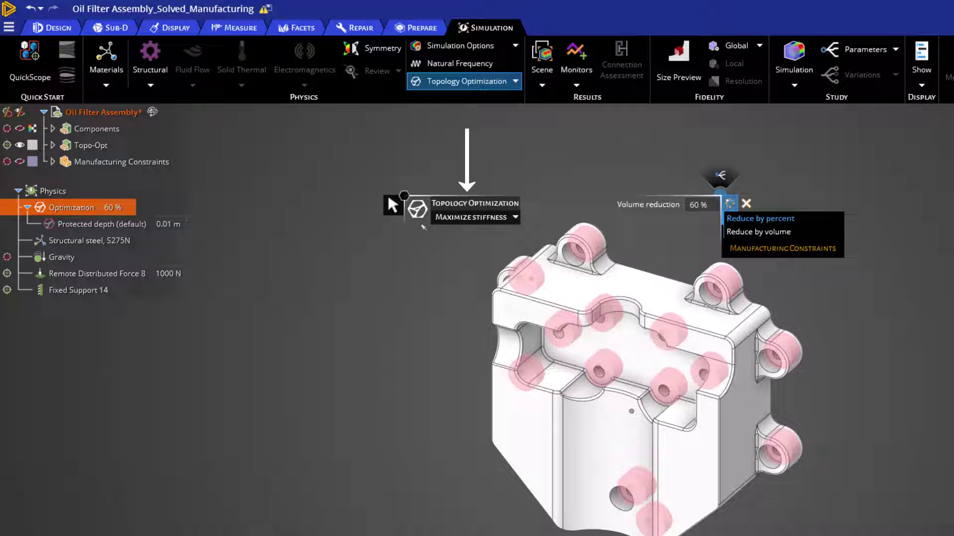
{"action": "left_click", "coordinate": [516, 217]}
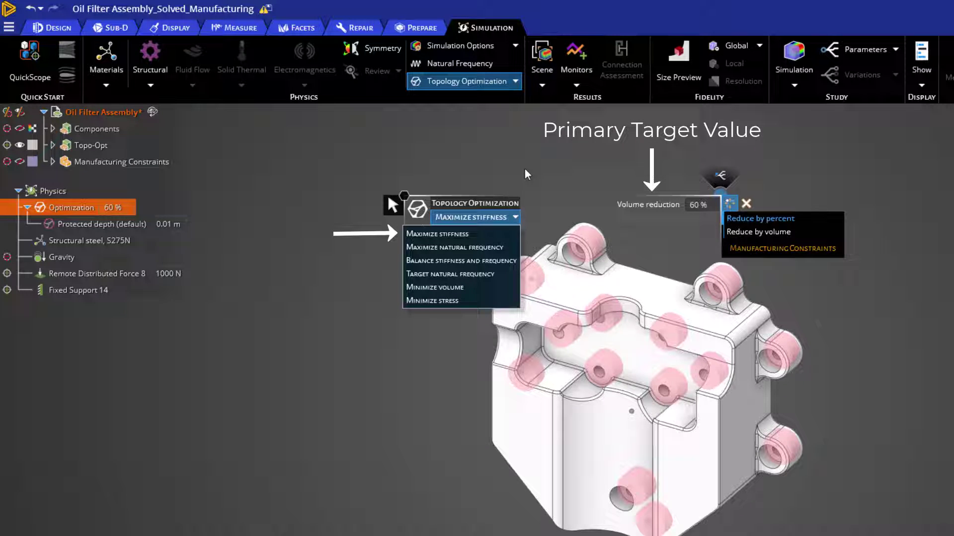
- Try the Maximize natural frequency and Balance stiffness and frequency objectives
{"action": "left_click", "coordinate": [492, 247]}
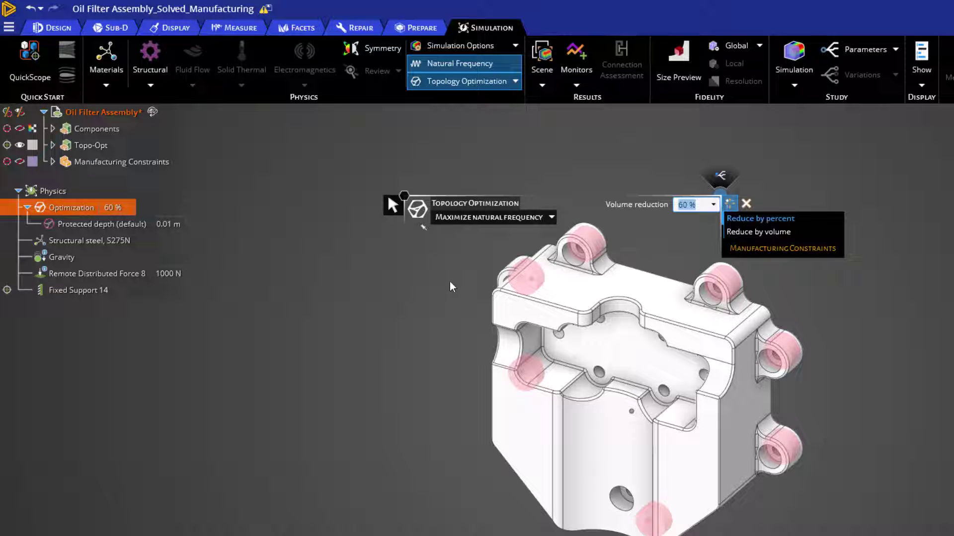
{"action": "left_click", "coordinate": [464, 220]}
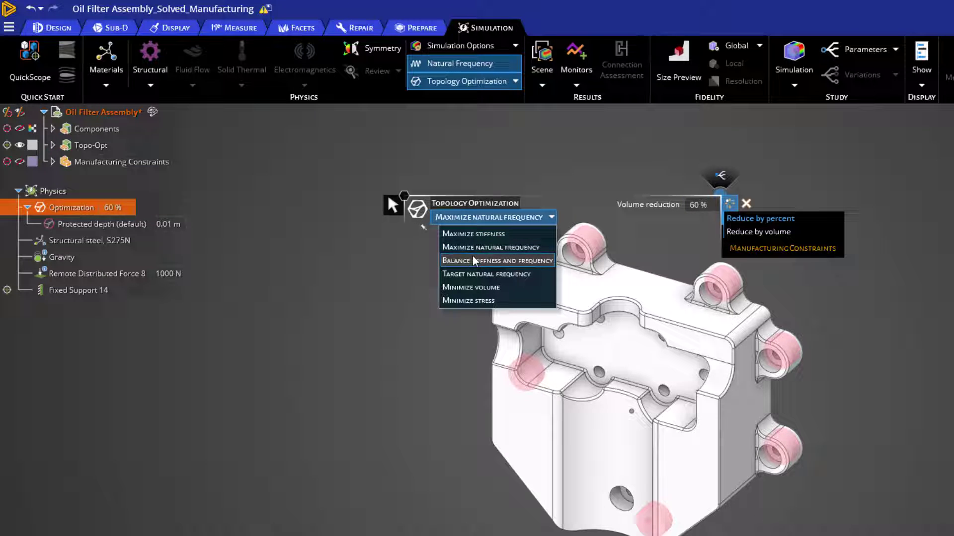
{"action": "left_click", "coordinate": [472, 261]}
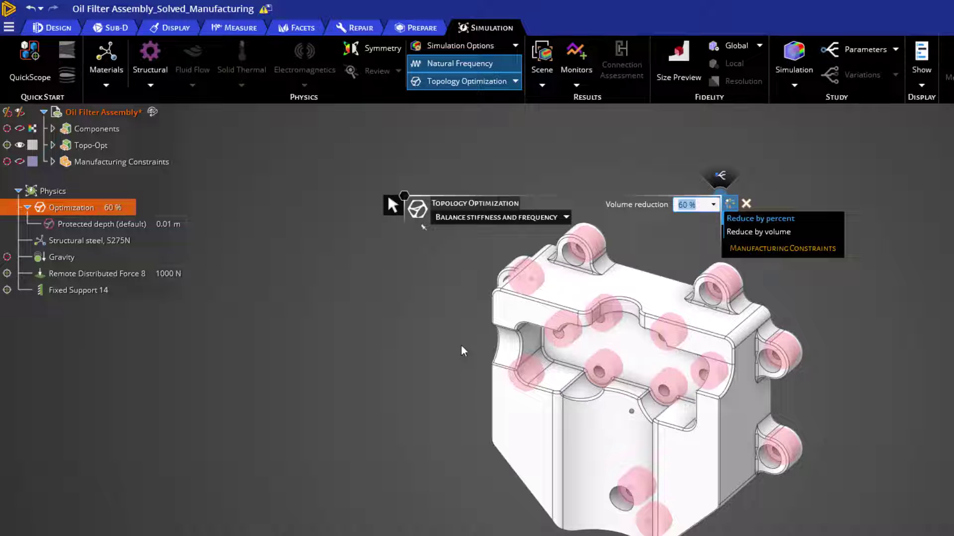
- Switch the objective to Target natural frequency and raise the target from 850 Hz to 1000 Hz
{"action": "left_click", "coordinate": [460, 220]}
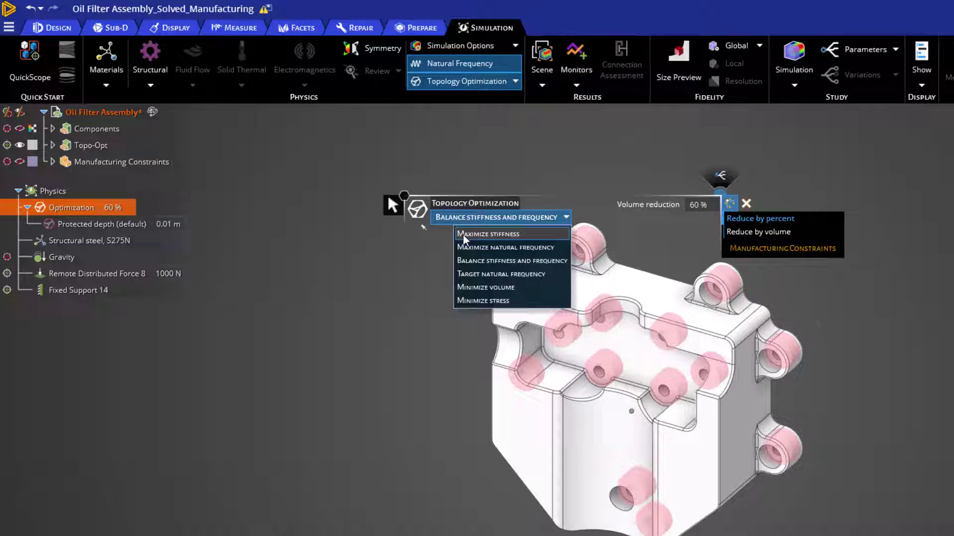
{"action": "left_click", "coordinate": [472, 274]}
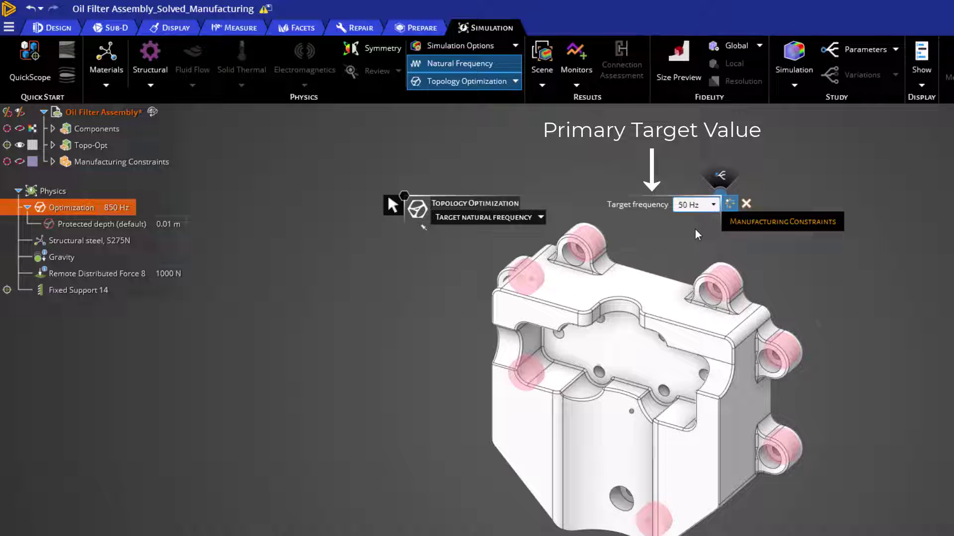
{"action": "type", "text": "1000"}
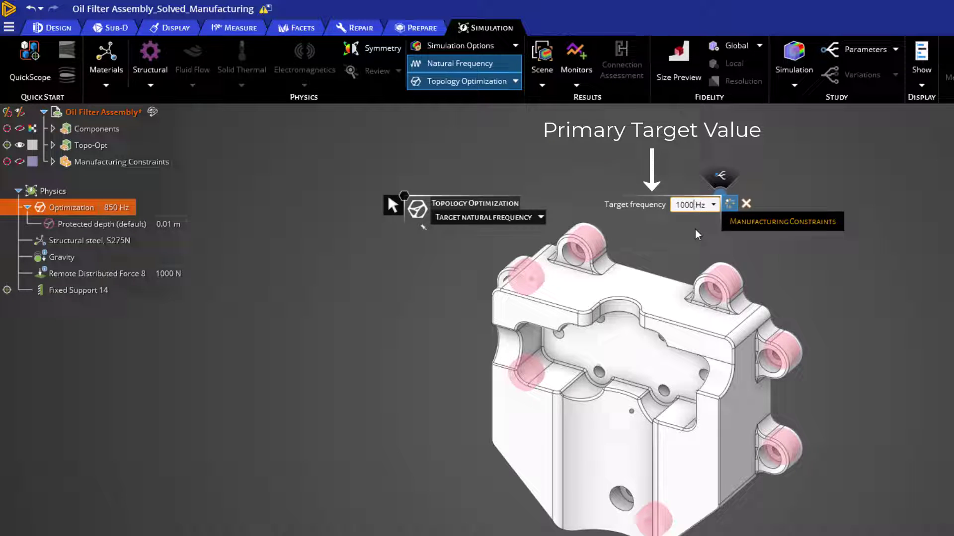
{"action": "key", "text": "Return"}
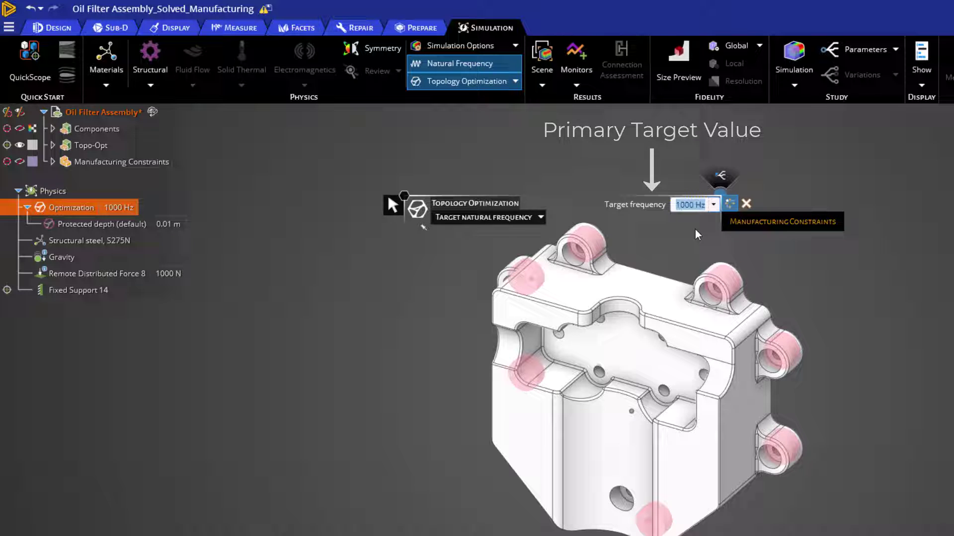
{"action": "left_click", "coordinate": [540, 217]}
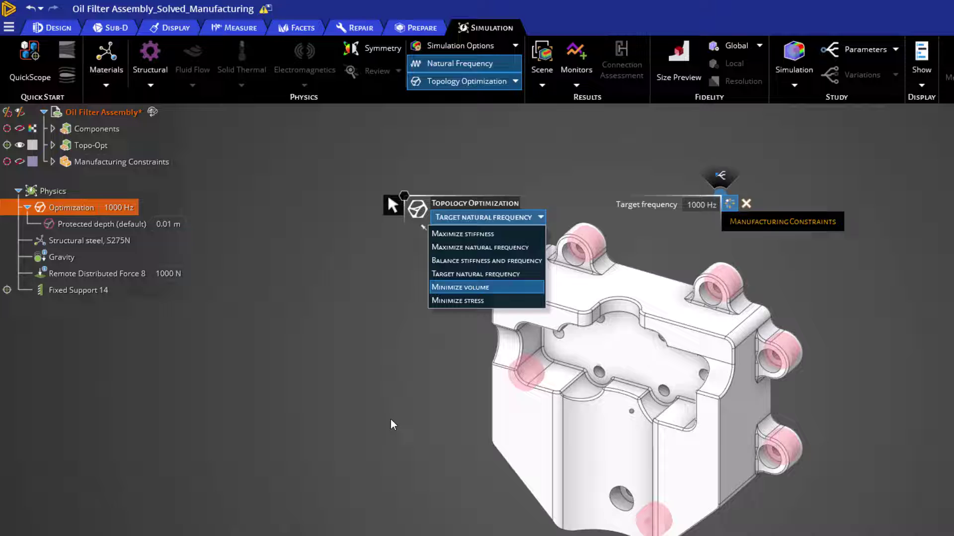
- Try Minimize volume, cycling between maximum von Mises stress, factor of safety and stiffness reduction limits
{"action": "key", "text": "Return"}
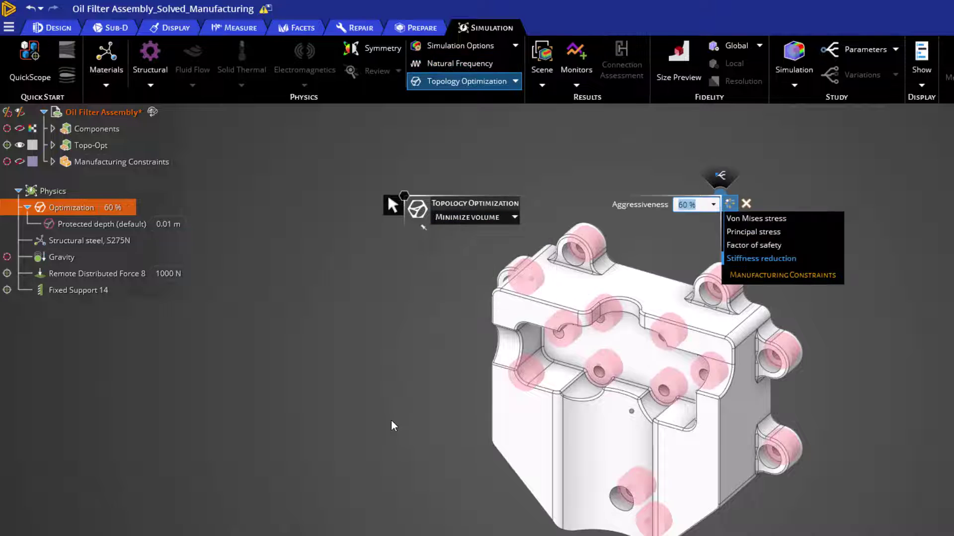
{"action": "left_click", "coordinate": [812, 222]}
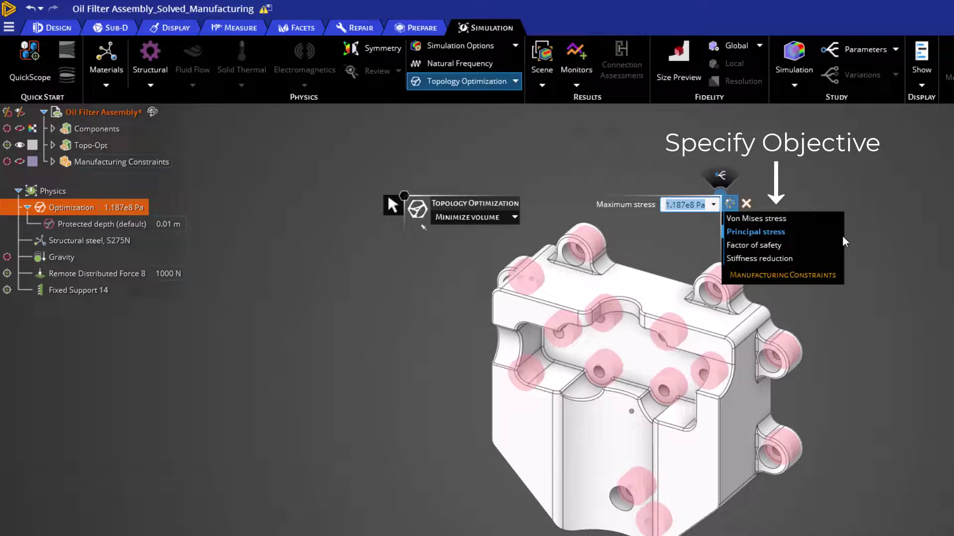
{"action": "left_click", "coordinate": [833, 248]}
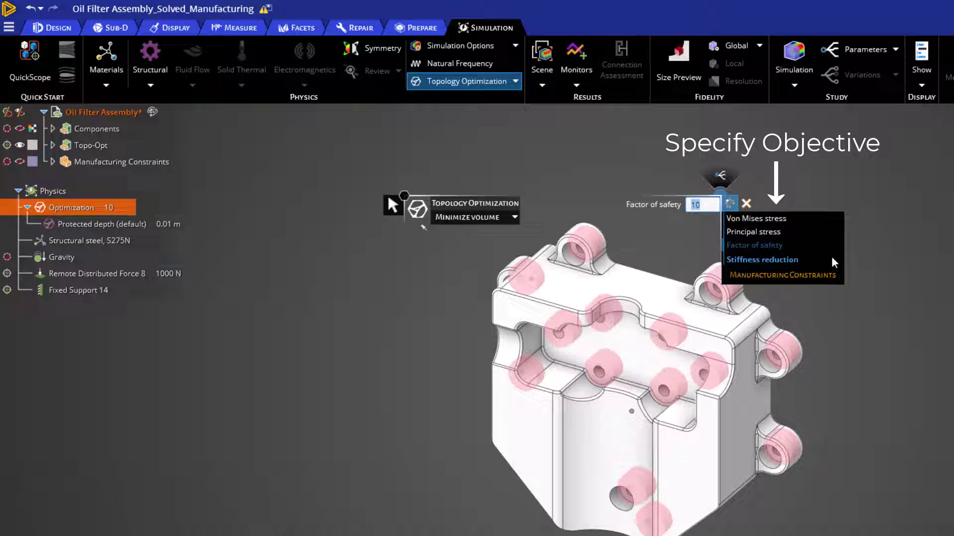
{"action": "left_click", "coordinate": [833, 259]}
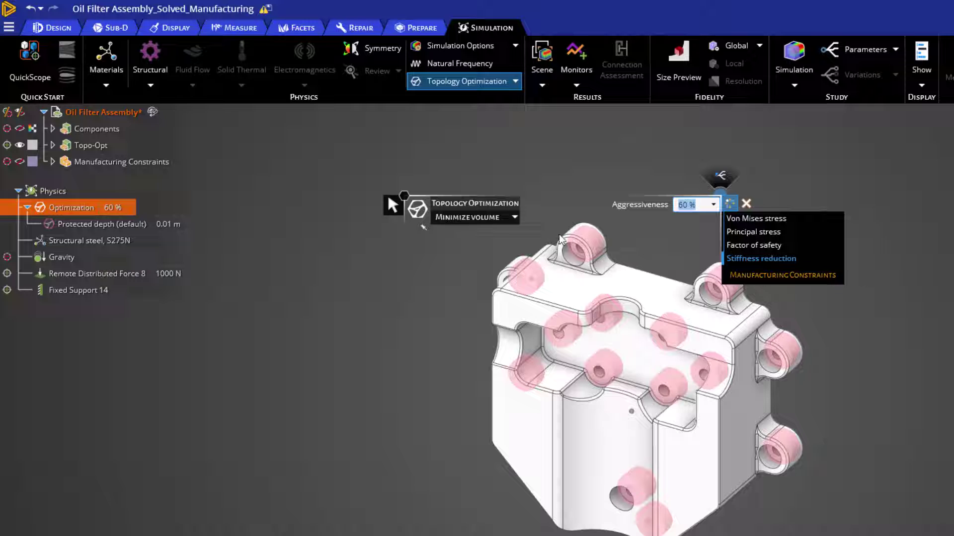
- Try the Minimize stress objective, then return to Maximize stiffness
{"action": "left_click", "coordinate": [484, 216]}
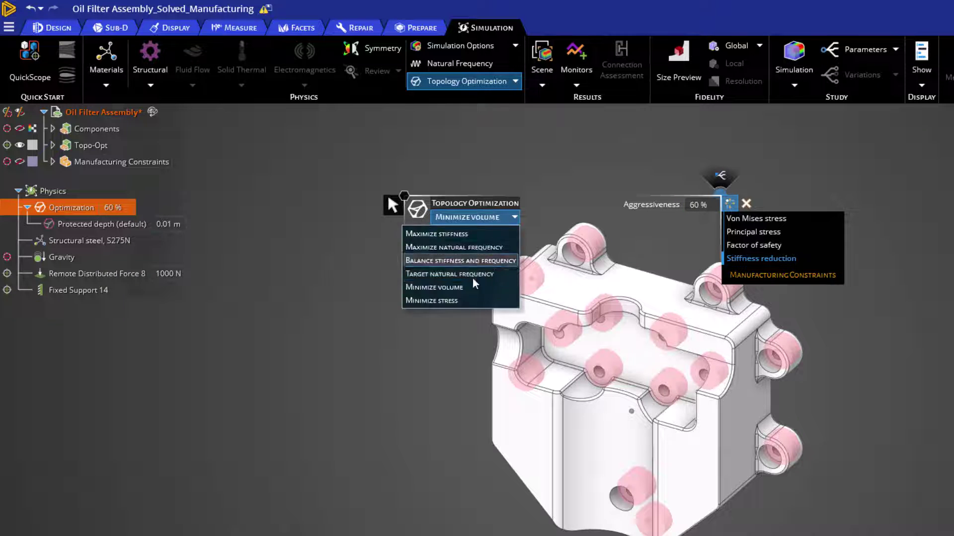
{"action": "left_click", "coordinate": [462, 302]}
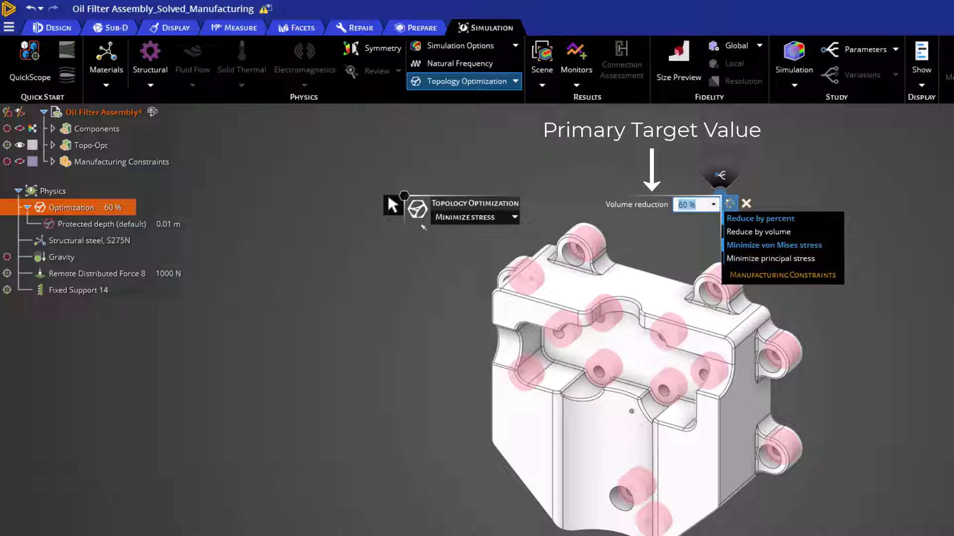
{"action": "left_click", "coordinate": [483, 218]}
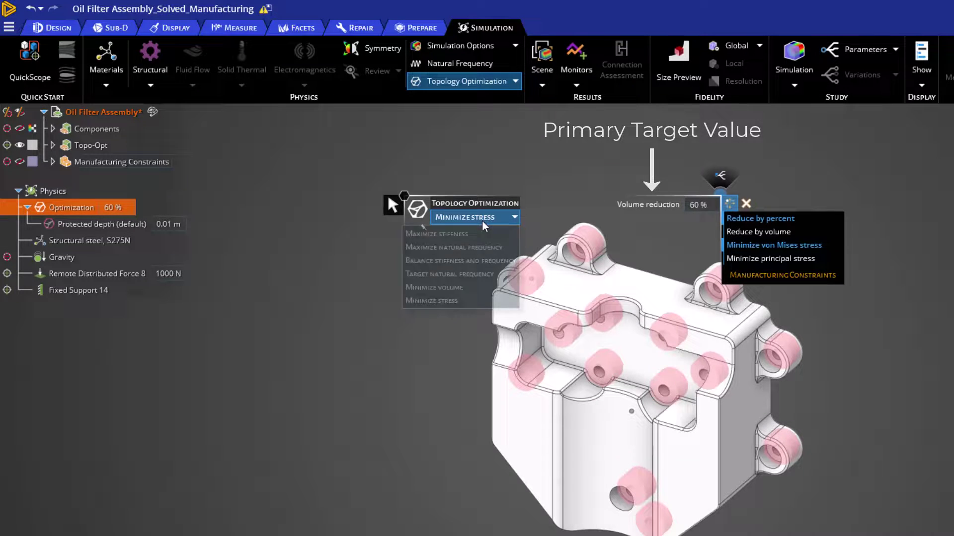
{"action": "left_click", "coordinate": [477, 234]}
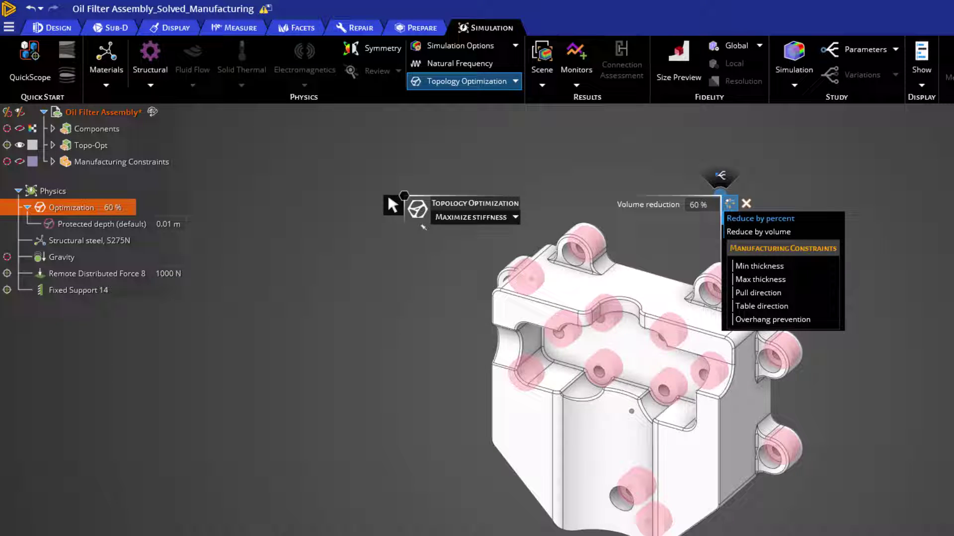
- Enable the Min thickness constraint and change its value from 0.008 m to 0.01 m
{"action": "left_click", "coordinate": [815, 266]}
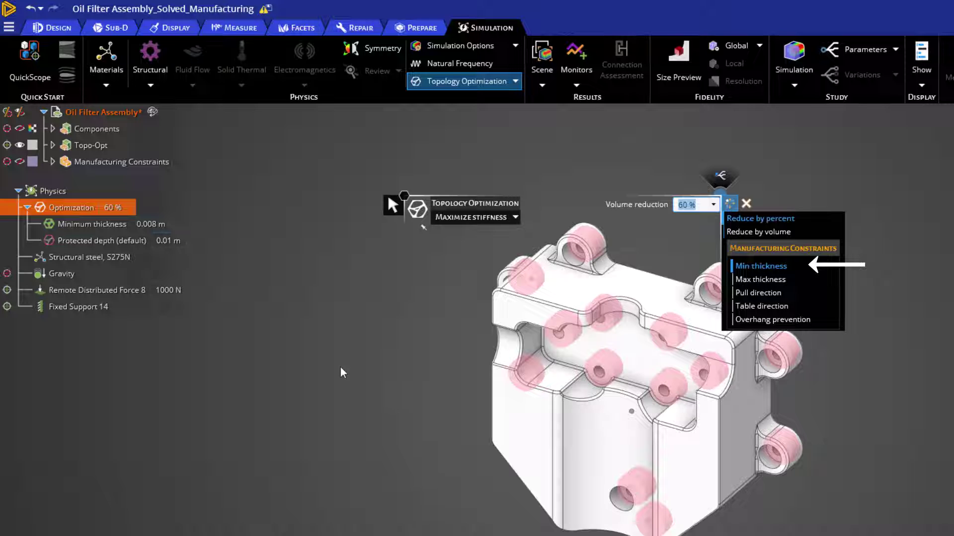
{"action": "left_click", "coordinate": [152, 224]}
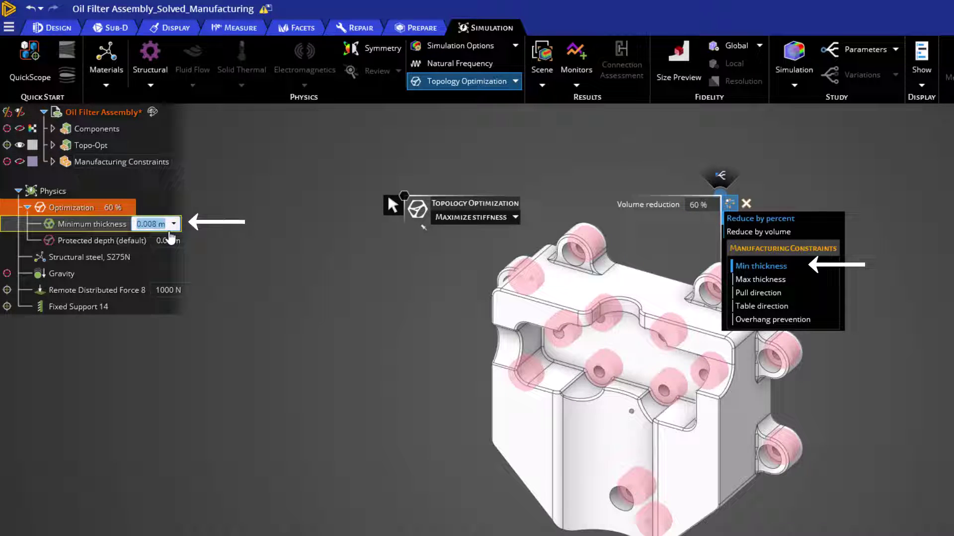
{"action": "type", "text": "0.01"}
{"action": "key", "text": "Tab"}
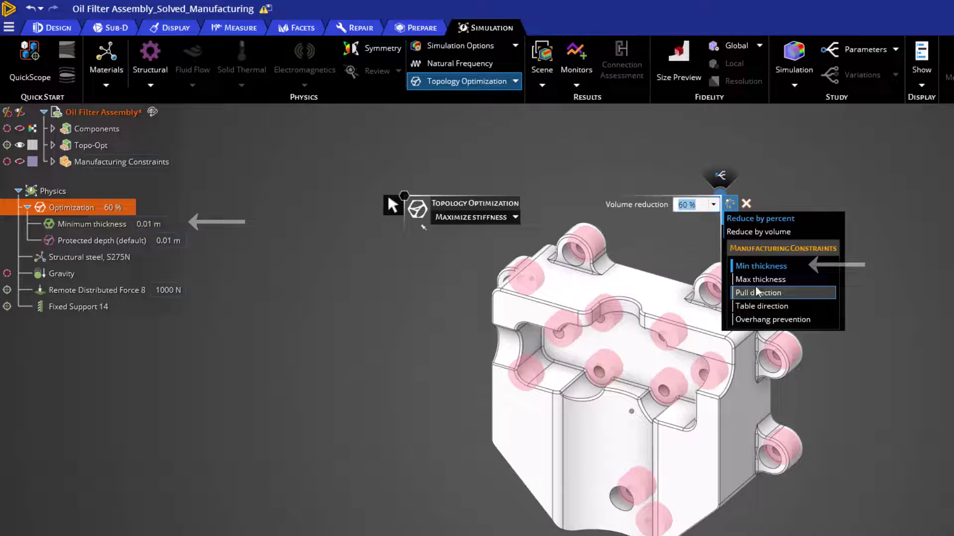
- Swap Min thickness for a one-directional Pull direction constraint along Y = -1 with 0.01 m depth
{"action": "left_click", "coordinate": [760, 266]}
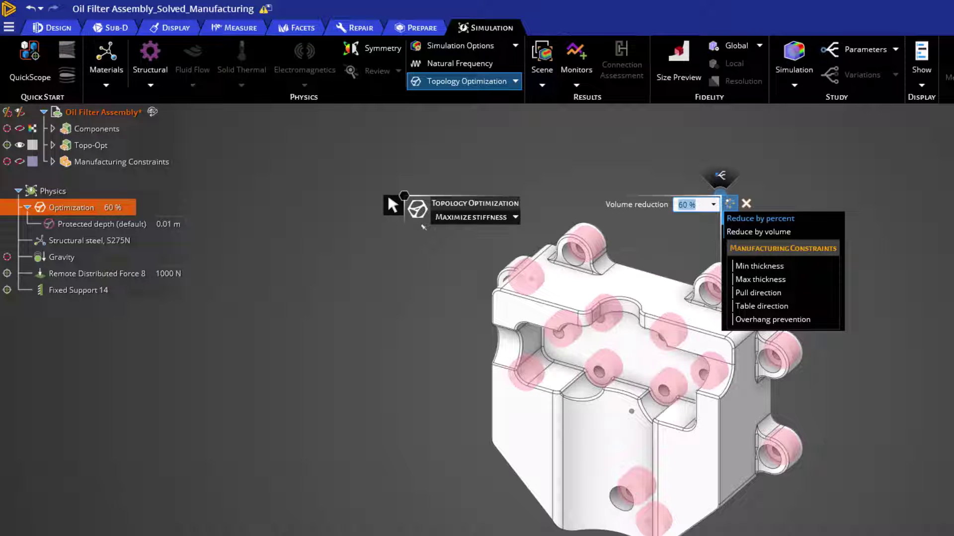
{"action": "left_click", "coordinate": [759, 293]}
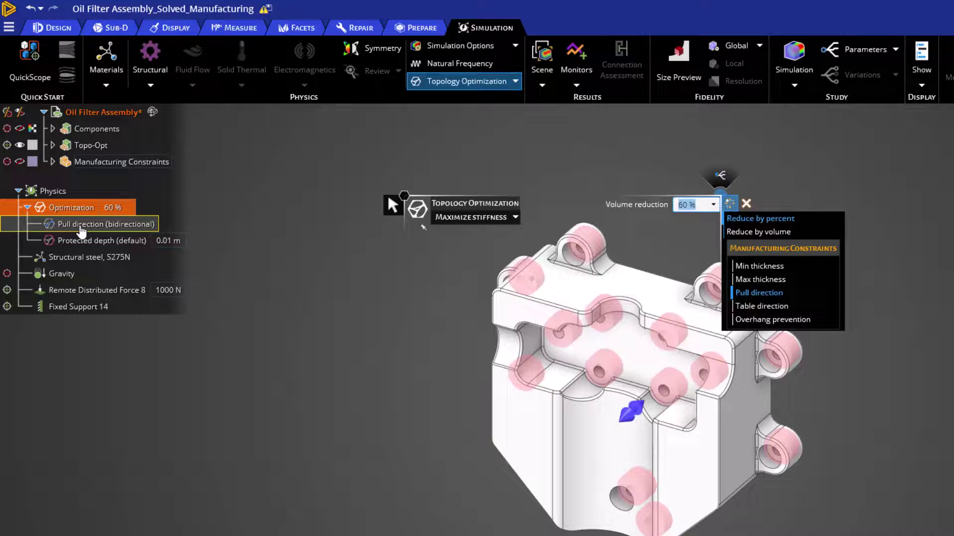
{"action": "left_click", "coordinate": [81, 230]}
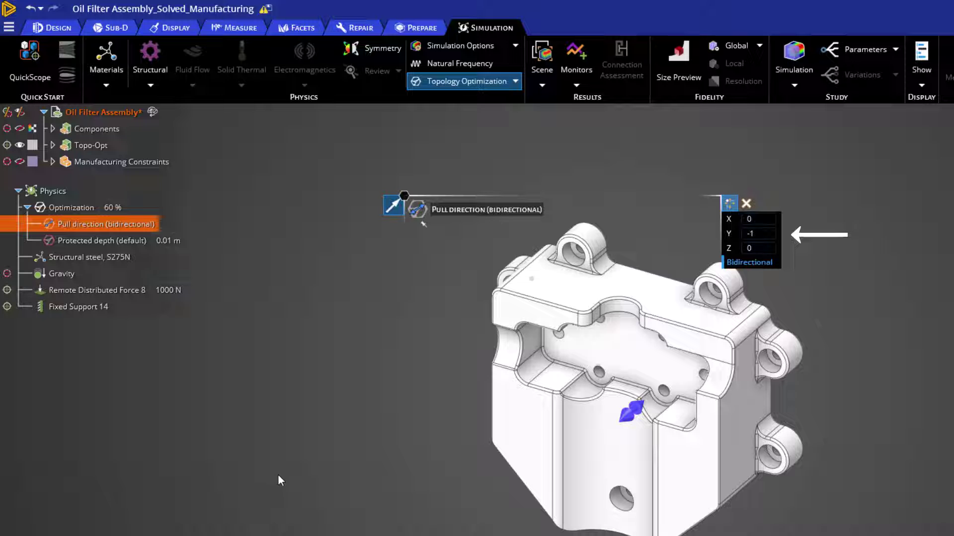
{"action": "middle_click_drag", "start_coordinate": [347, 534], "coordinate": [621, 348]}
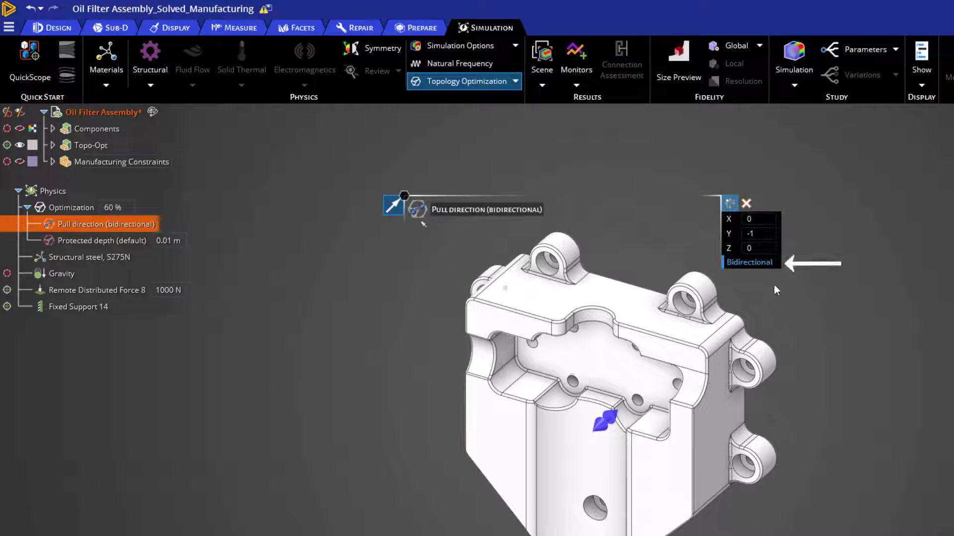
{"action": "left_click", "coordinate": [774, 266]}
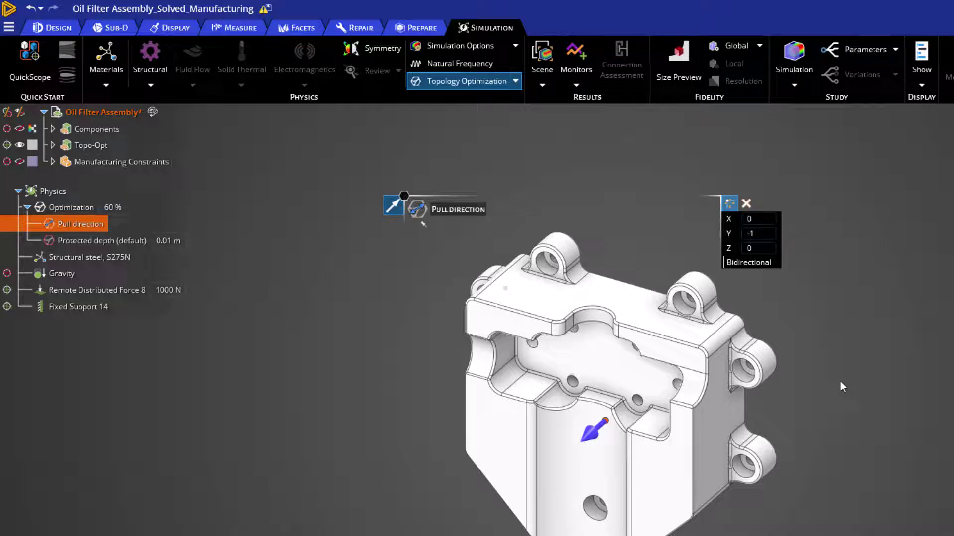
- Replace Pull direction with a Table direction constraint set to Y = -1, Z = 0
{"action": "left_click", "coordinate": [64, 209]}
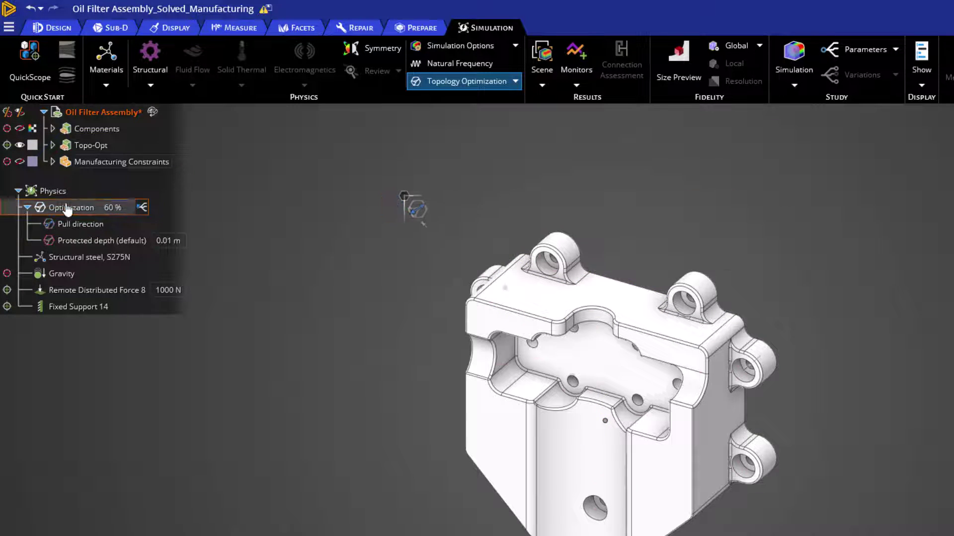
{"action": "left_click", "coordinate": [786, 307]}
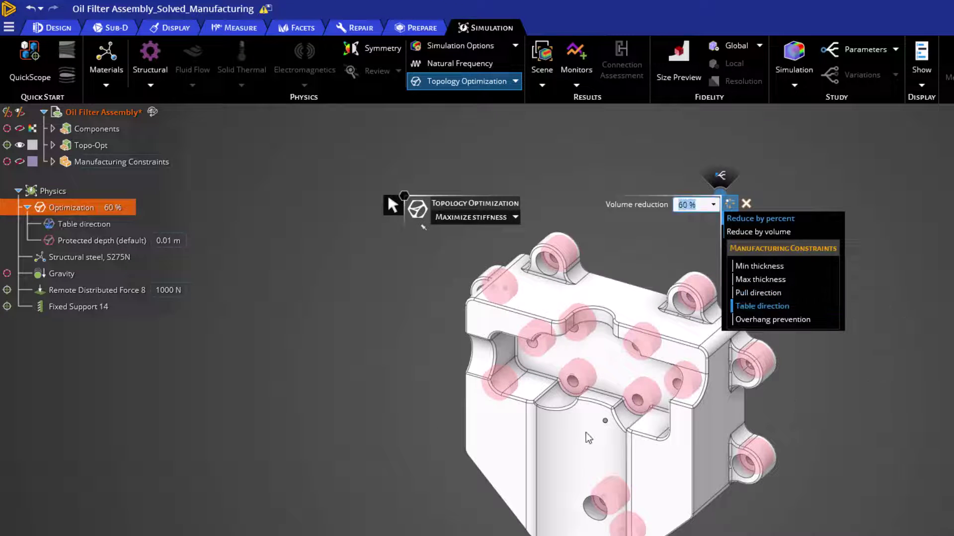
{"action": "left_click", "coordinate": [89, 225]}
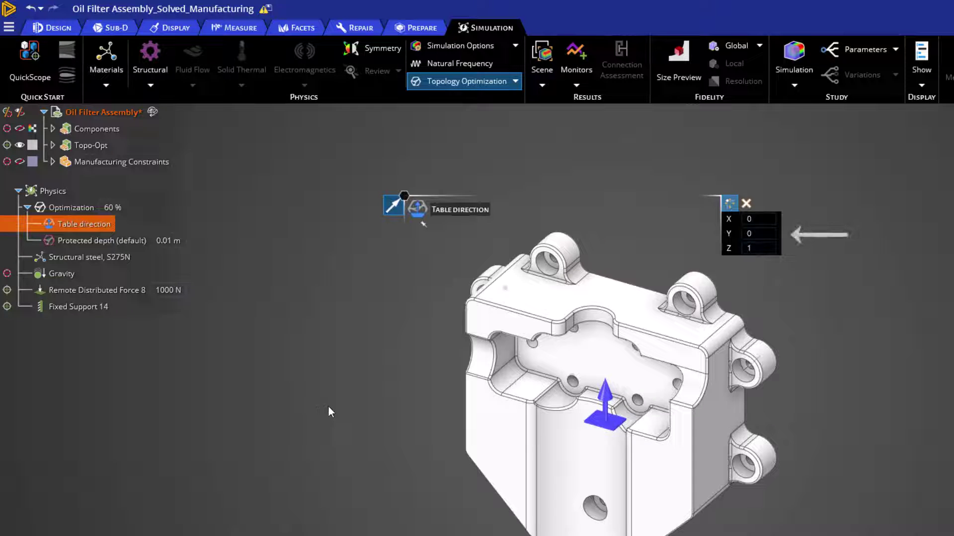
{"action": "left_click", "coordinate": [771, 234]}
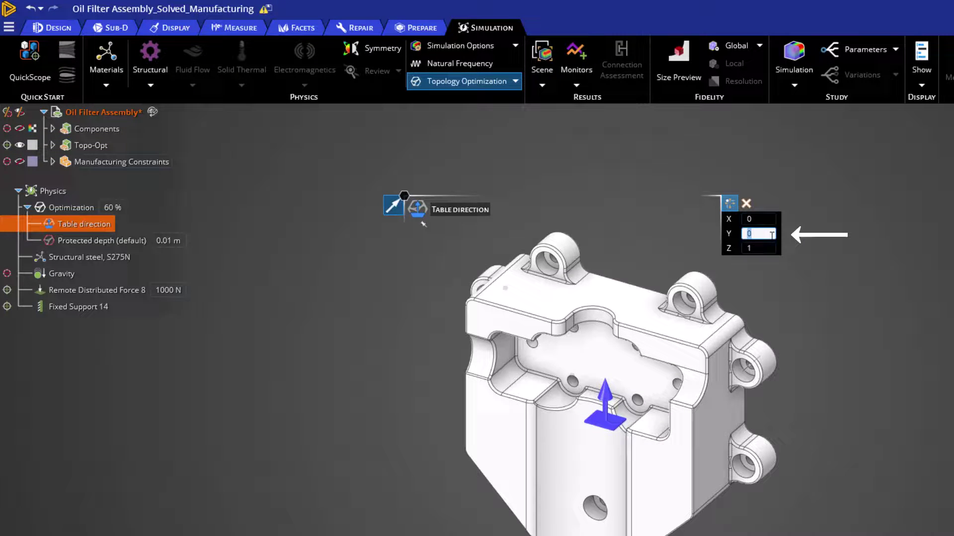
{"action": "type", "text": "-1"}
{"action": "key", "text": "Return"}
{"action": "key", "text": "Tab"}
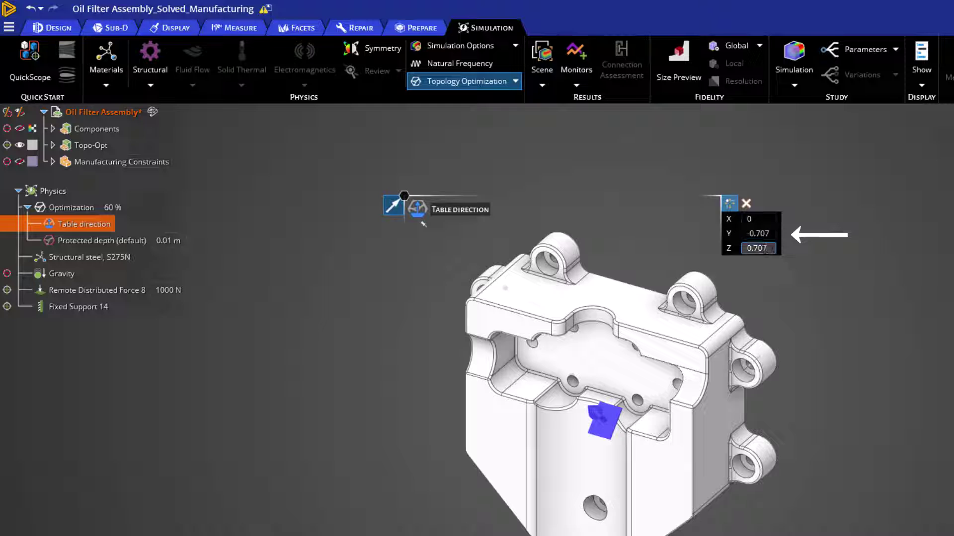
{"action": "type", "text": "0"}
{"action": "key", "text": "Return"}
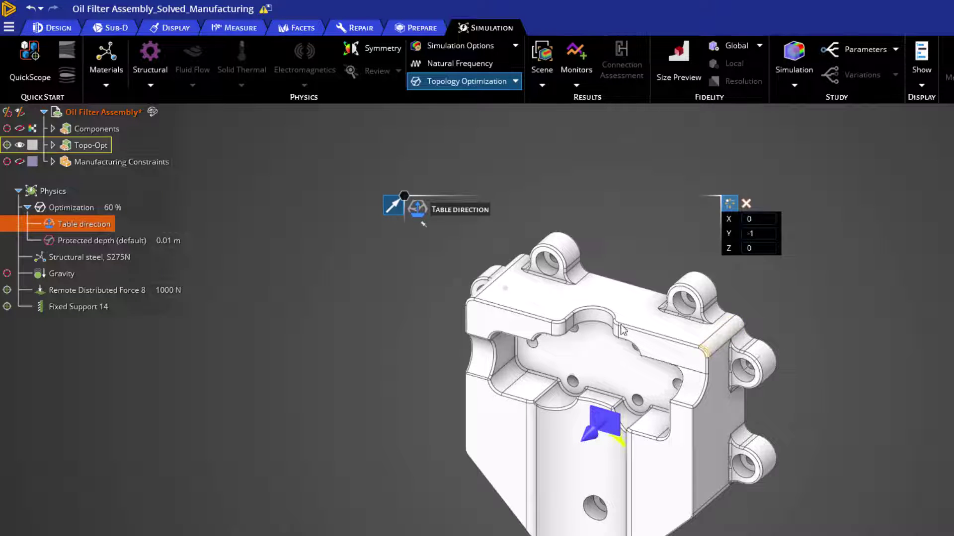
{"action": "key", "text": "Escape"}
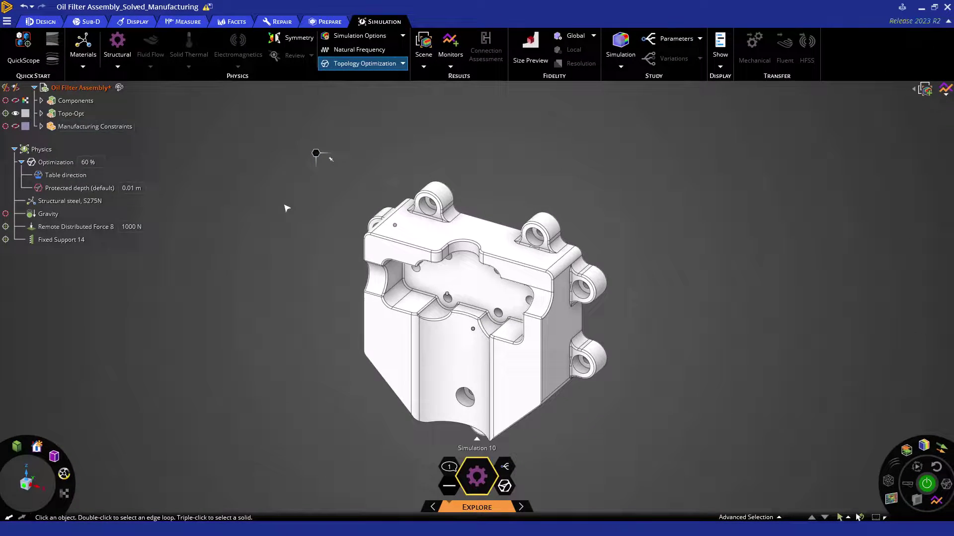
- Compare the No Constraints, 2D Pull and 1D Pull brackets, then show Topo-Opt again
{"action": "left_click", "coordinate": [16, 113]}
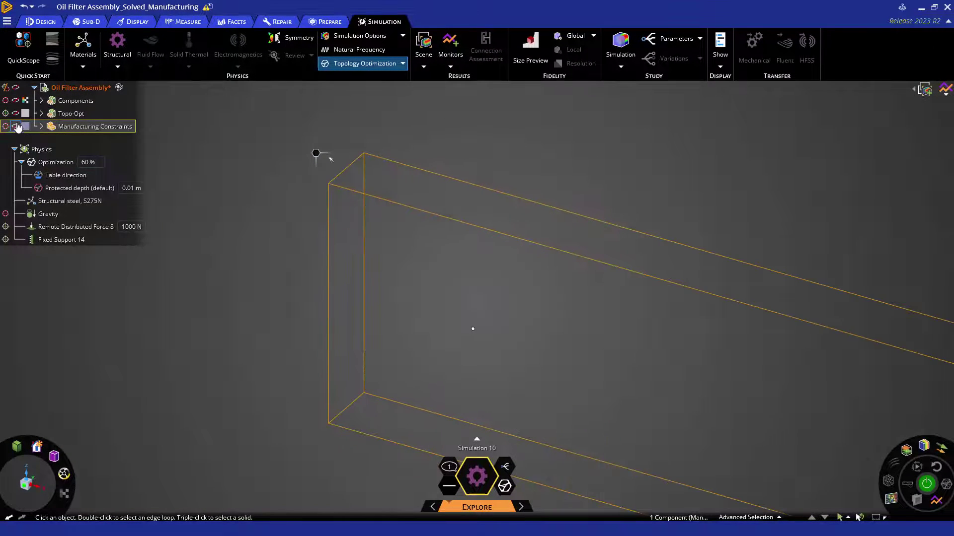
{"action": "left_click", "coordinate": [15, 127]}
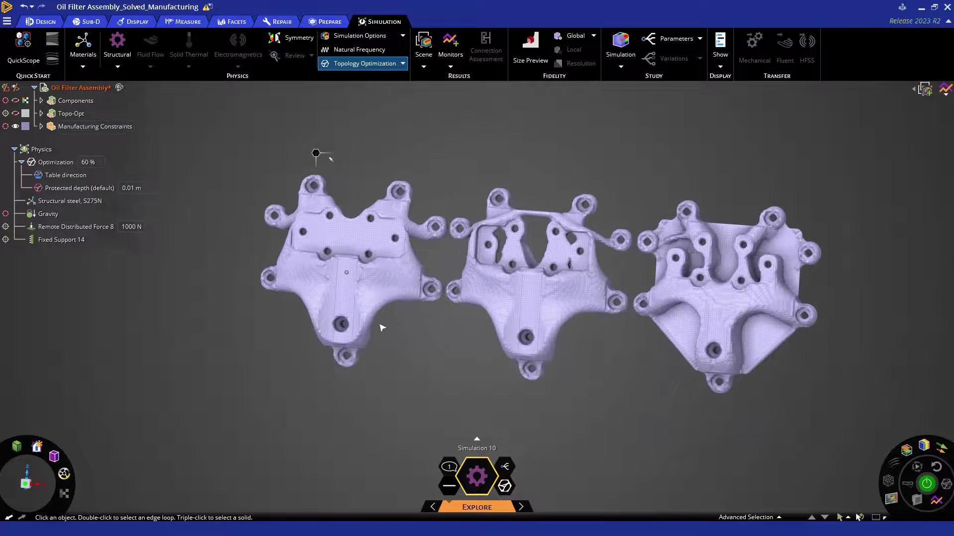
{"action": "left_click", "coordinate": [26, 485]}
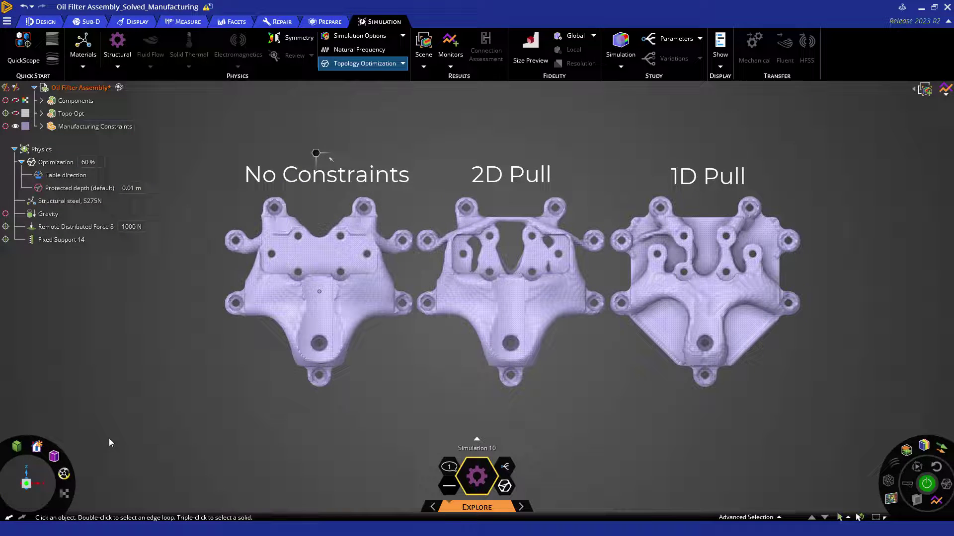
{"action": "left_click", "coordinate": [25, 126]}
{"action": "left_click", "coordinate": [15, 126]}
{"action": "left_click", "coordinate": [15, 113]}
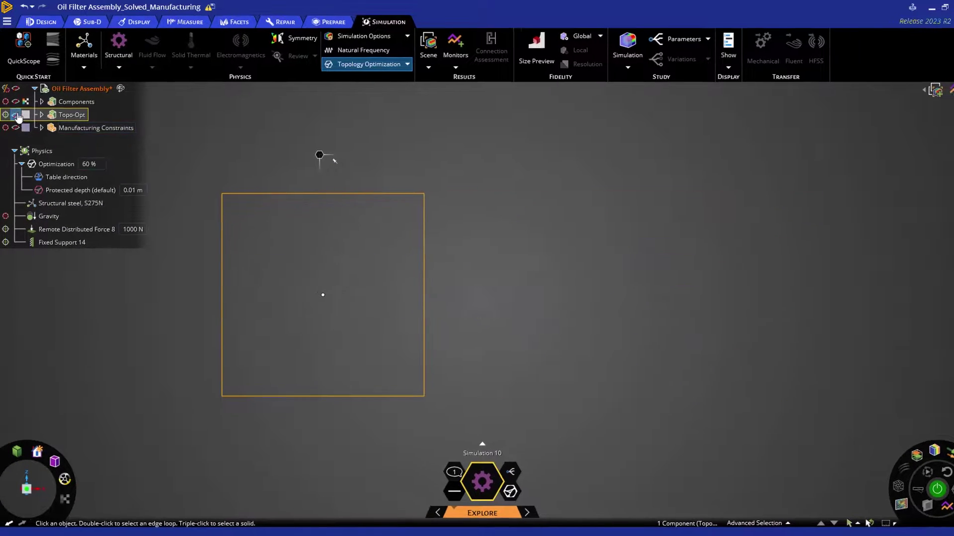
{"action": "left_click", "coordinate": [55, 162]}
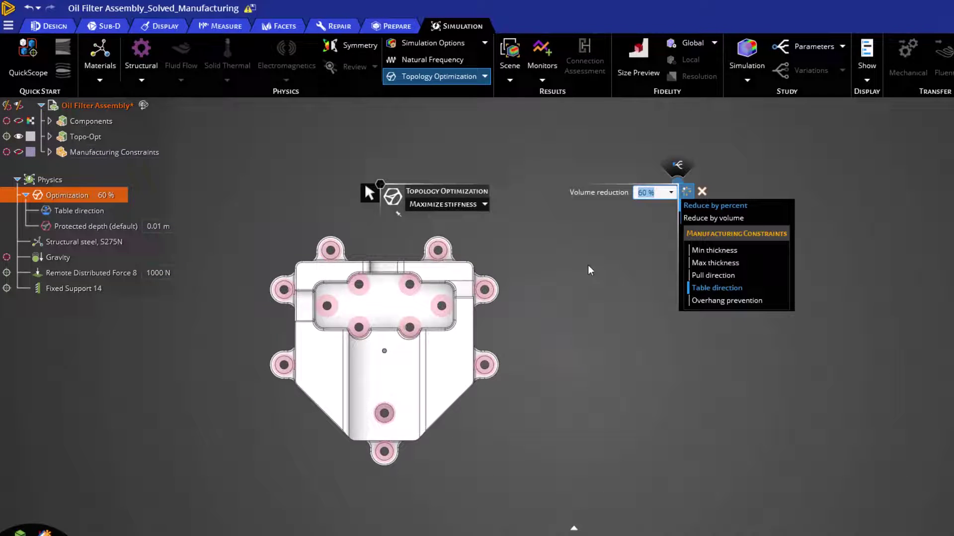
- Replace Table direction with a 45° Overhang prevention constraint, base plate direction Y = -1, Z = 0
{"action": "left_click", "coordinate": [693, 288]}
{"action": "left_click", "coordinate": [700, 300]}
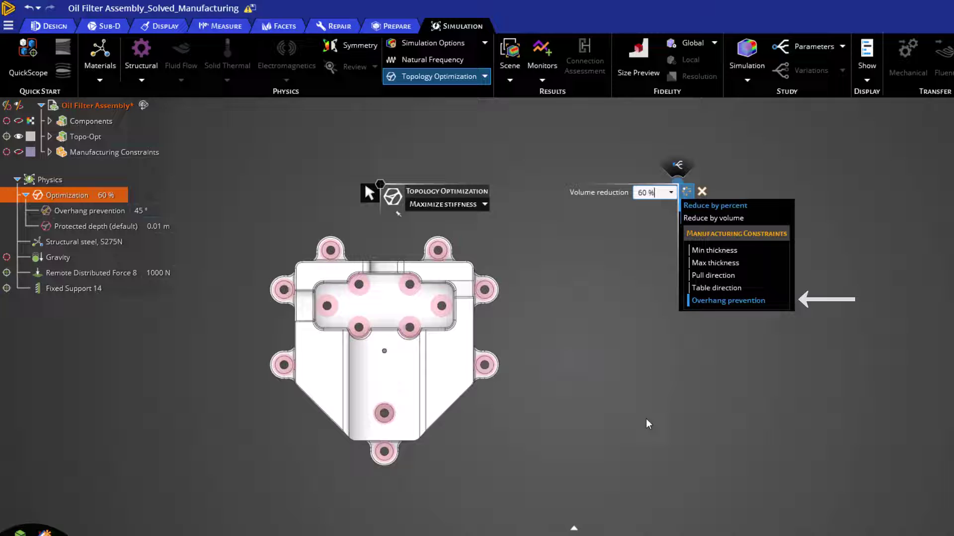
{"action": "left_click", "coordinate": [62, 215]}
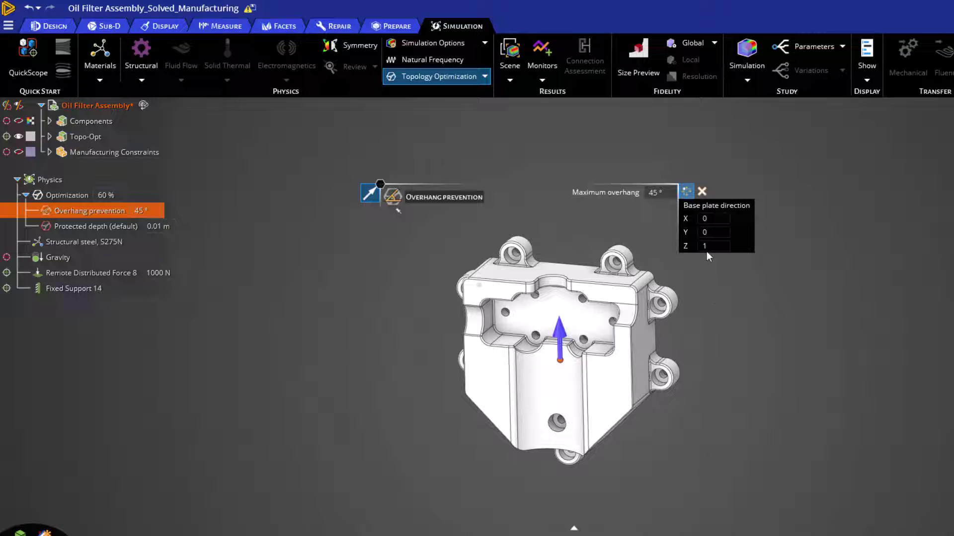
{"action": "left_click", "coordinate": [709, 231]}
{"action": "type", "text": "-1"}
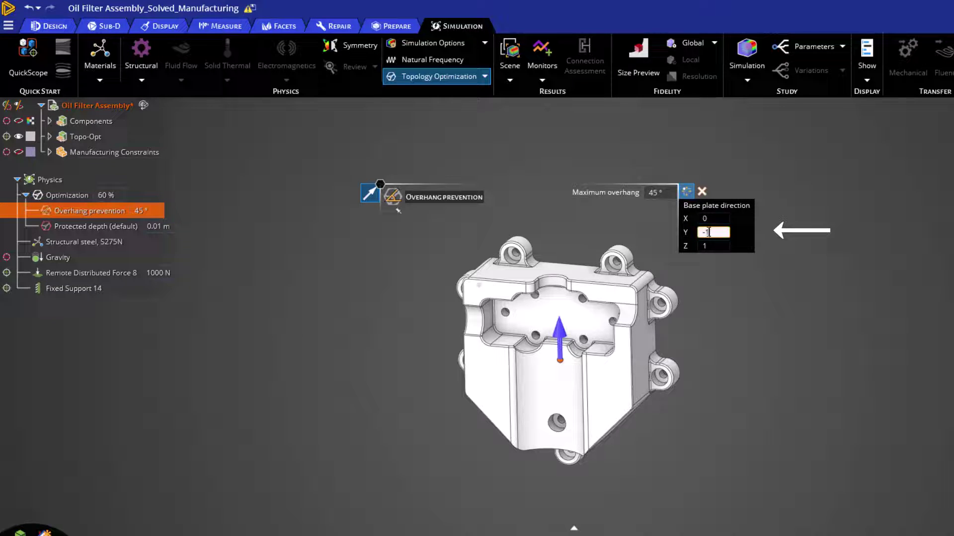
{"action": "key", "text": "Return"}
{"action": "left_click", "coordinate": [717, 246]}
{"action": "double_click", "coordinate": [716, 246]}
{"action": "type", "text": "0"}
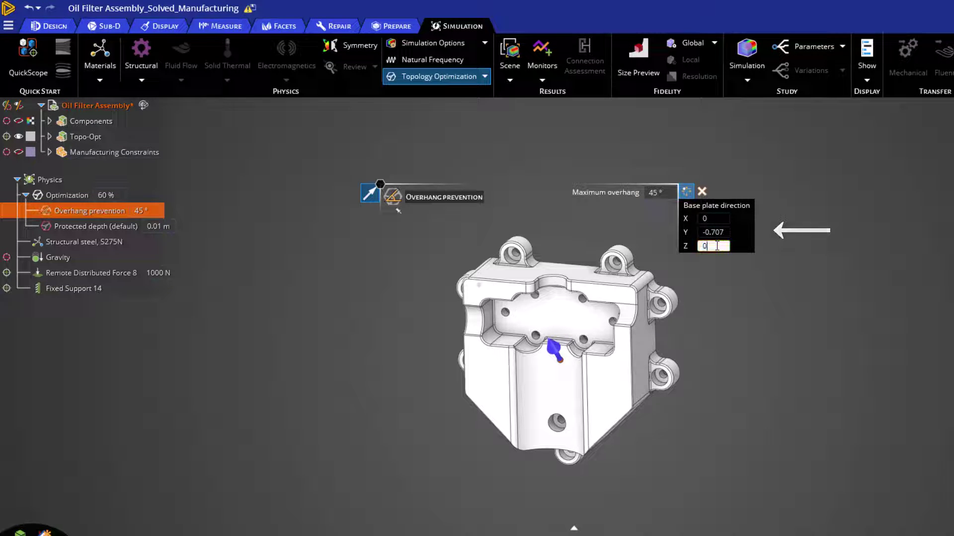
{"action": "key", "text": "Tab"}
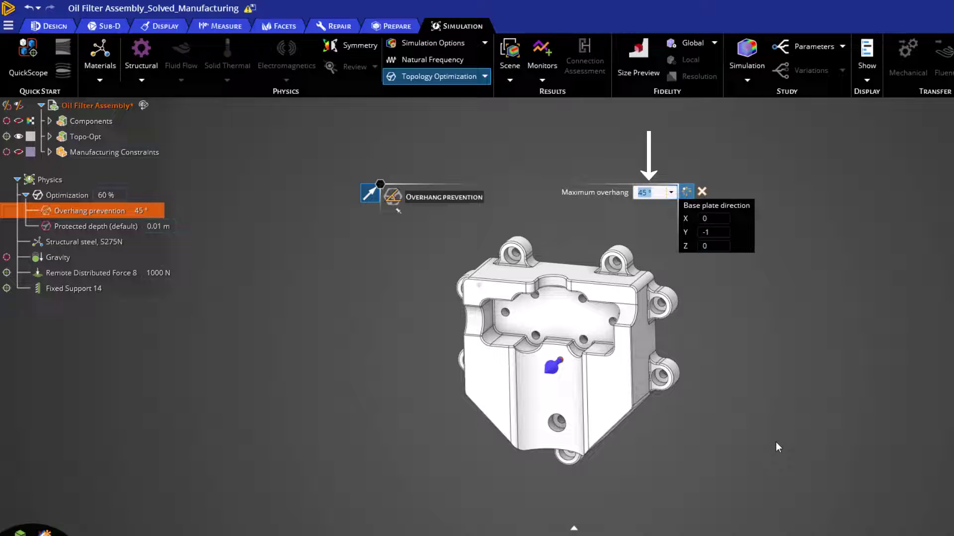